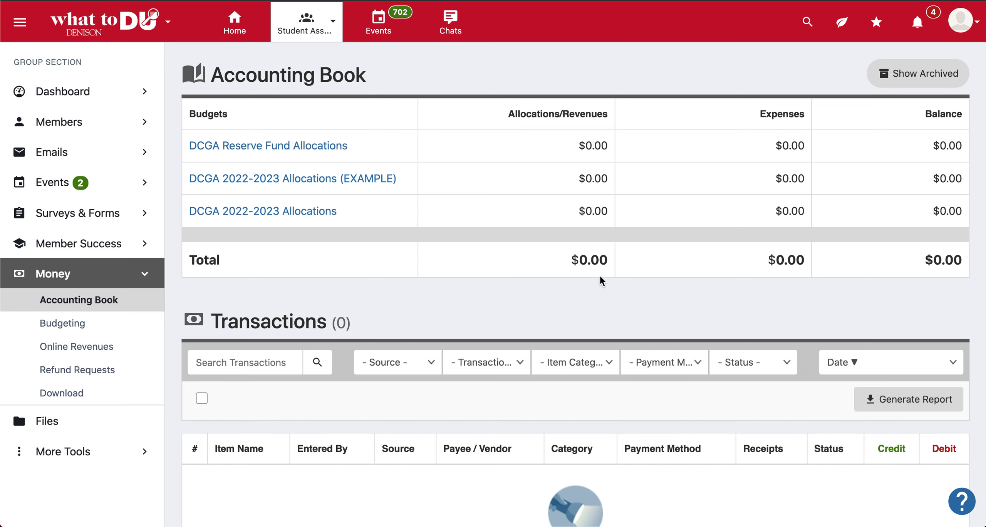
Look over the Accounting Book, and open the group's Budgeting page to review the Budget Submission stage
{"action": "scroll", "coordinate": [600, 275], "scroll_direction": "down", "scroll_amount": 3}
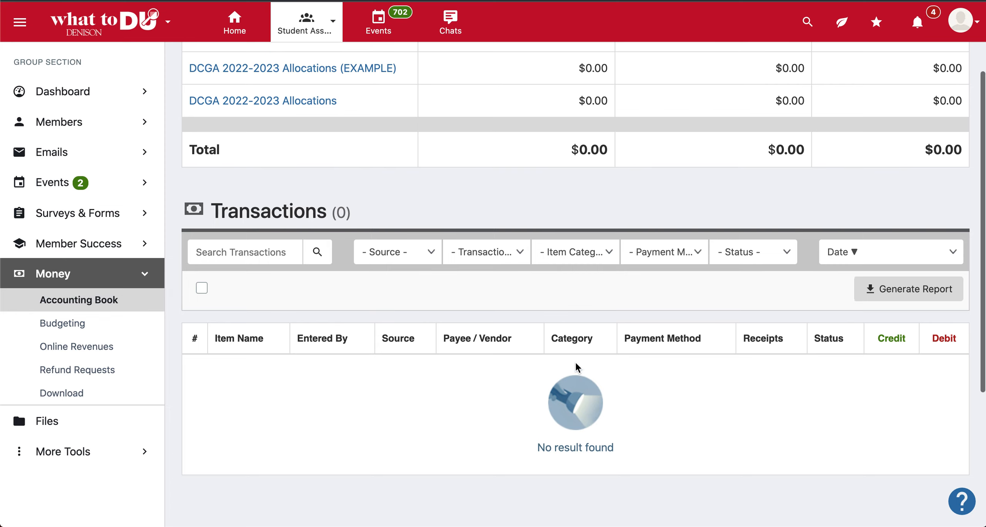
{"action": "scroll", "coordinate": [575, 361], "scroll_direction": "up", "scroll_amount": 3}
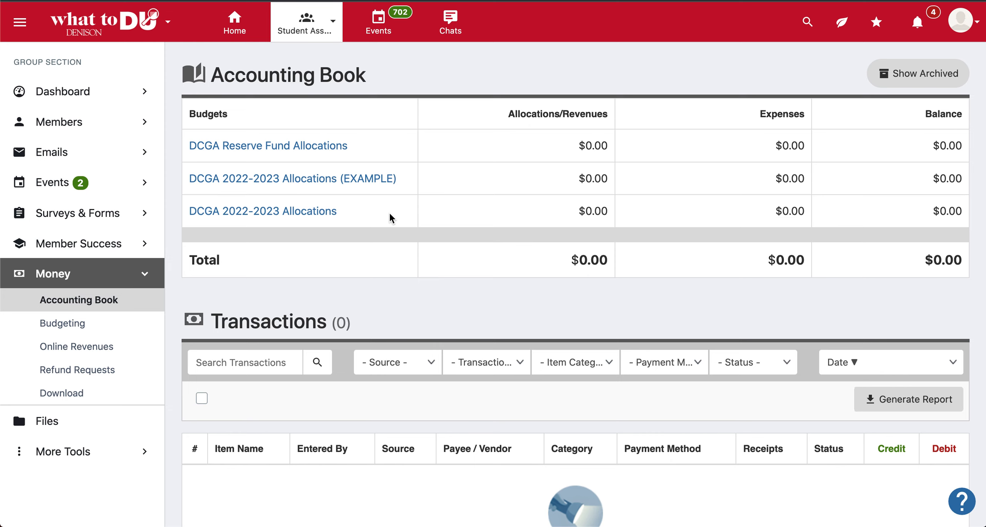
{"action": "left_click", "coordinate": [84, 325]}
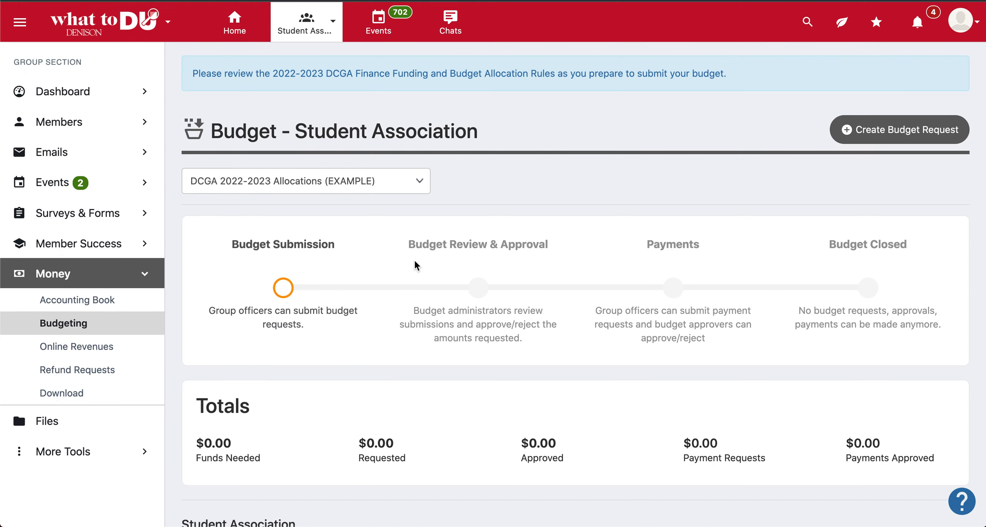
{"action": "scroll", "coordinate": [414, 259], "scroll_direction": "down", "scroll_amount": 1}
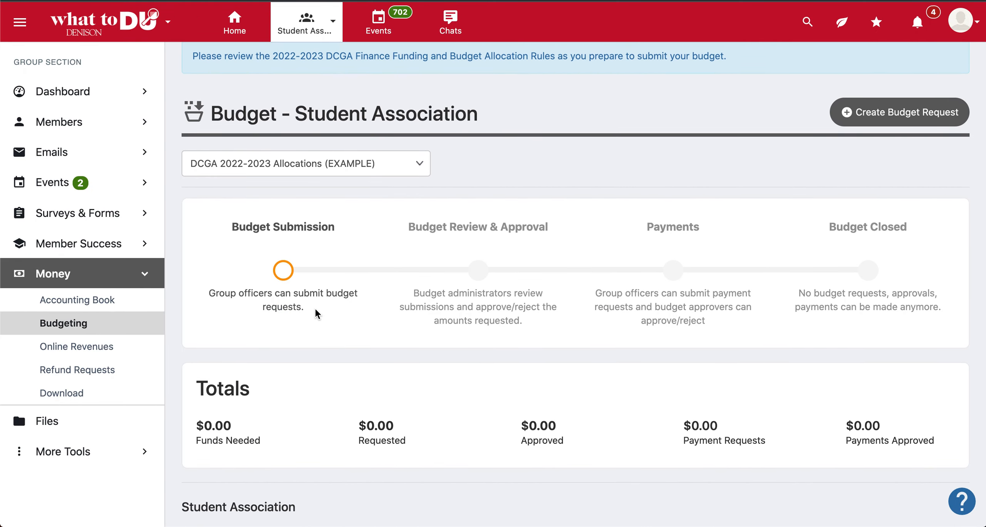
{"action": "left_click_drag", "start_coordinate": [233, 225], "coordinate": [336, 231]}
{"action": "left_click", "coordinate": [334, 236]}
Switch to the DCGA 2022-2023 Allocations budget and examine the description of its Payments stage
{"action": "left_click", "coordinate": [399, 173]}
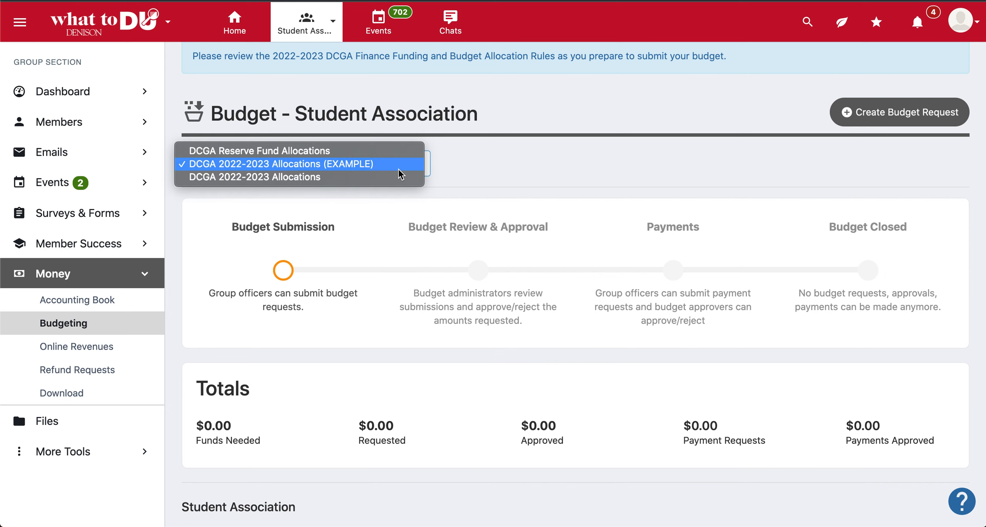
{"action": "left_click", "coordinate": [394, 179]}
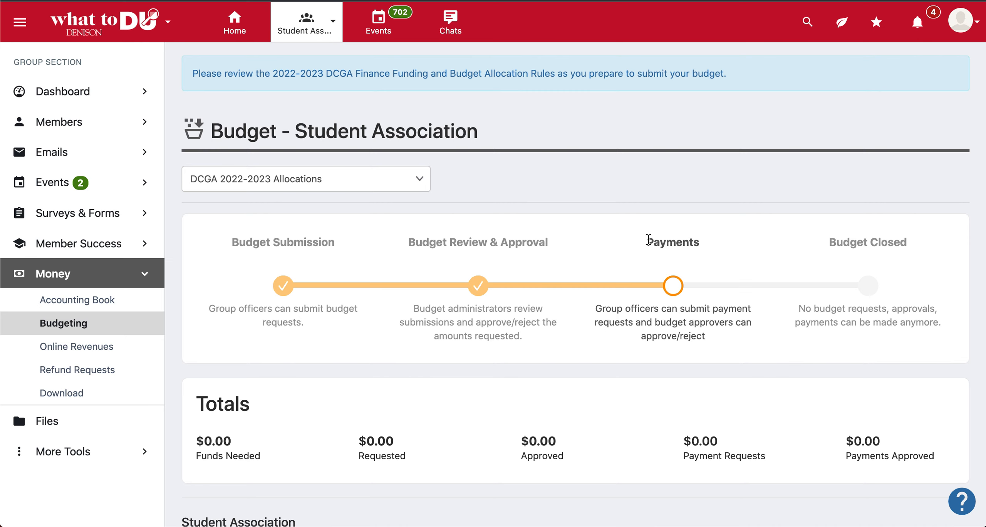
{"action": "left_click_drag", "start_coordinate": [716, 338], "coordinate": [592, 311]}
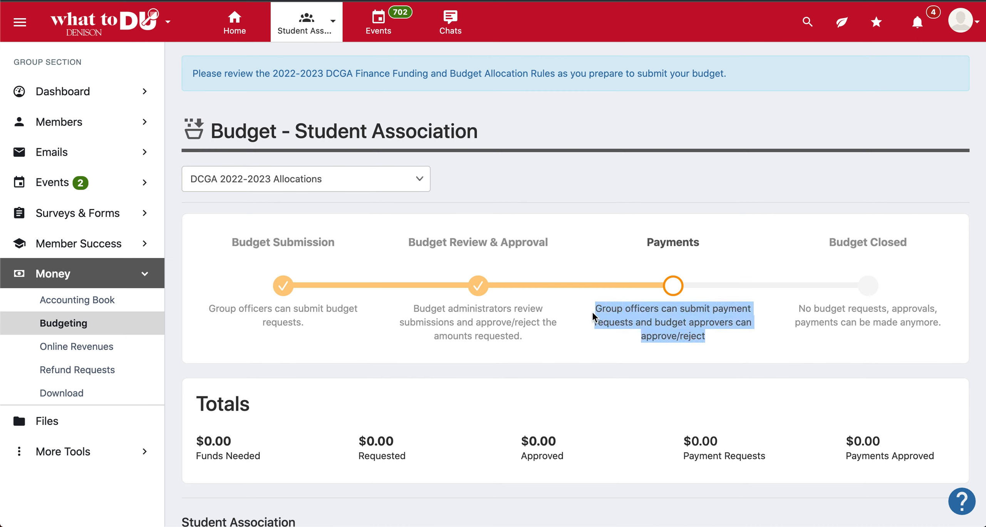
{"action": "left_click", "coordinate": [757, 351]}
{"action": "mouse_move", "coordinate": [719, 345]}
{"action": "left_mouse_down"}
{"action": "mouse_move", "coordinate": [594, 309]}
{"action": "mouse_move", "coordinate": [726, 342]}
{"action": "left_mouse_up"}
{"action": "left_click", "coordinate": [726, 345]}
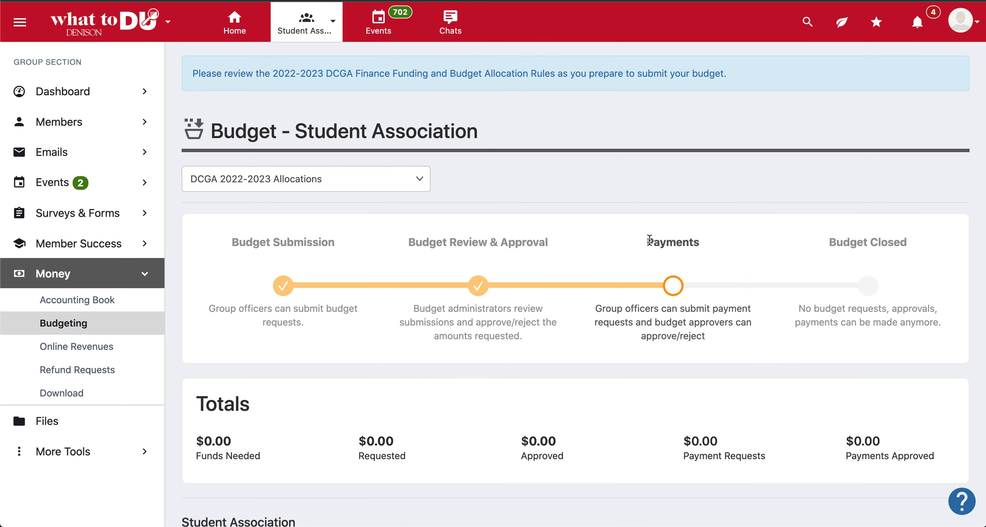
{"action": "left_click_drag", "start_coordinate": [647, 246], "coordinate": [716, 348]}
{"action": "left_click", "coordinate": [715, 348]}
Switch to the DCGA 2022-2023 Allocations (EXAMPLE) budget and start a new budget request
{"action": "left_click", "coordinate": [374, 180]}
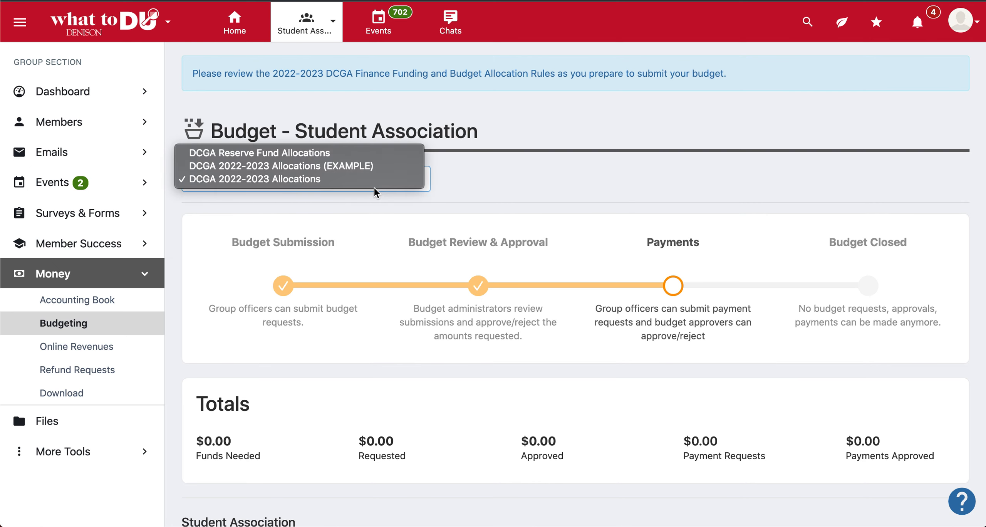
{"action": "left_click", "coordinate": [370, 166]}
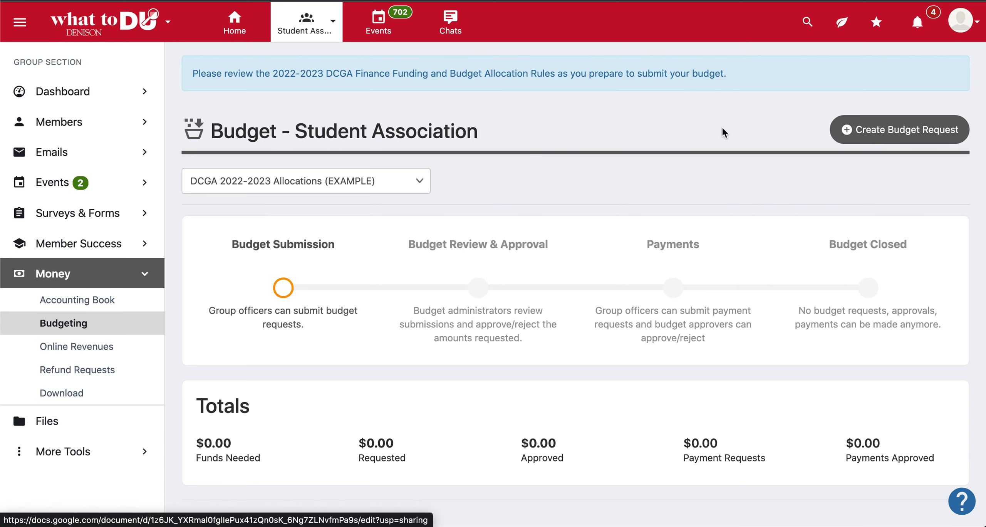
{"action": "left_click", "coordinate": [904, 133]}
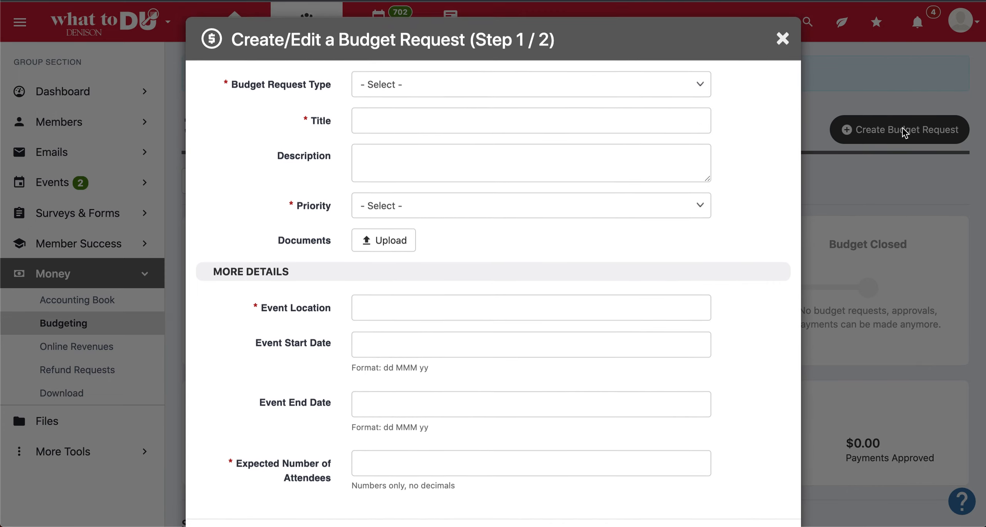
Set the budget request type to Event and title the request "Event Title - For All of Campus"
{"action": "scroll", "coordinate": [593, 103], "scroll_direction": "down", "scroll_amount": 2}
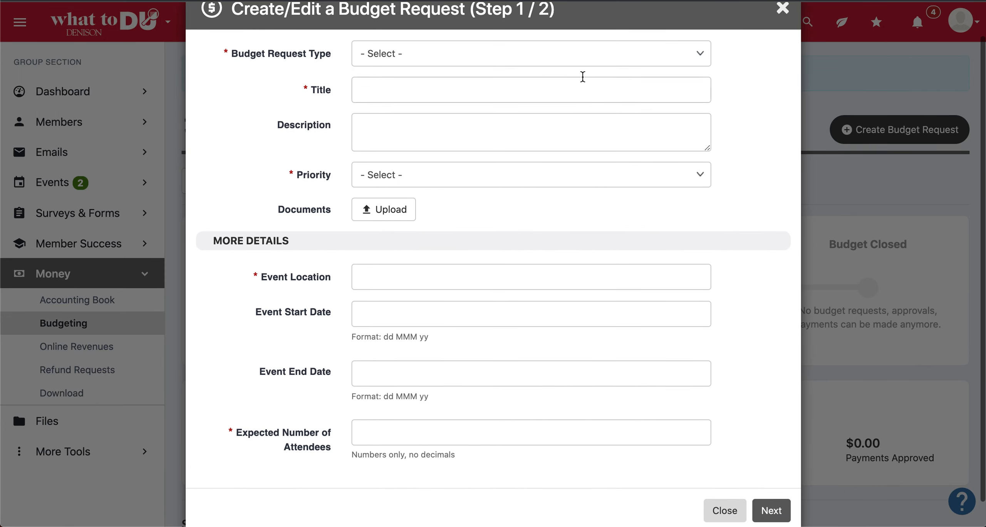
{"action": "left_click", "coordinate": [577, 56]}
{"action": "left_click", "coordinate": [574, 68]}
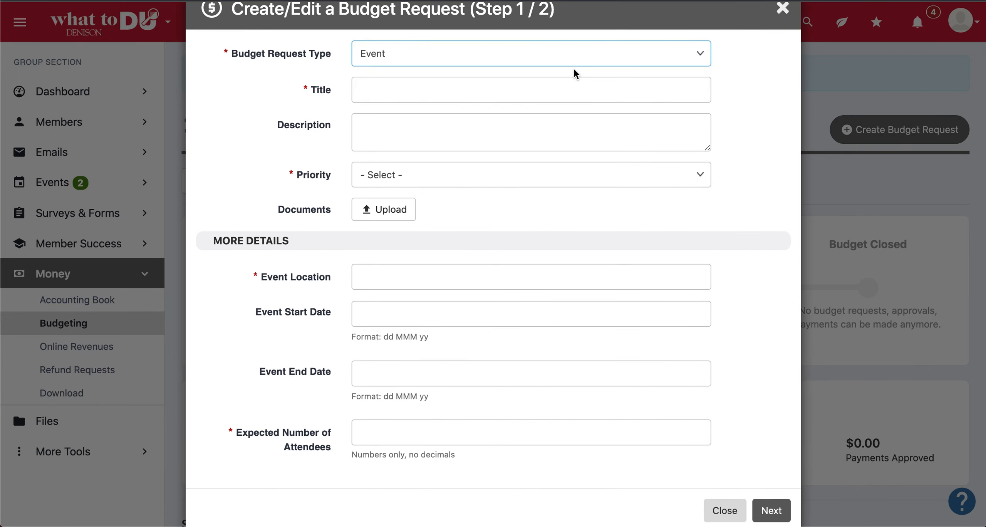
{"action": "left_click", "coordinate": [536, 91]}
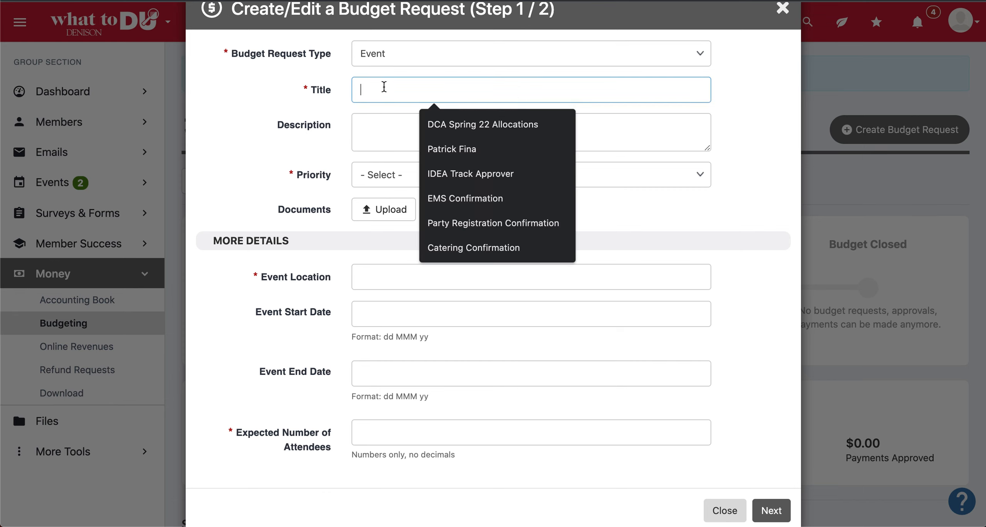
{"action": "left_click", "coordinate": [308, 106]}
{"action": "left_click", "coordinate": [358, 90]}
{"action": "type", "text": "Ev"}
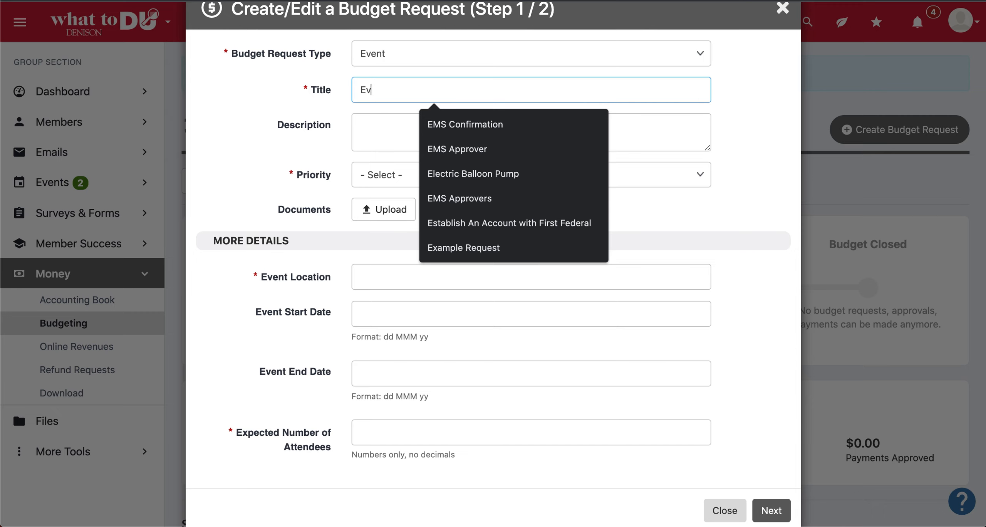
{"action": "type", "text": "ent Title - For All of Campus"}
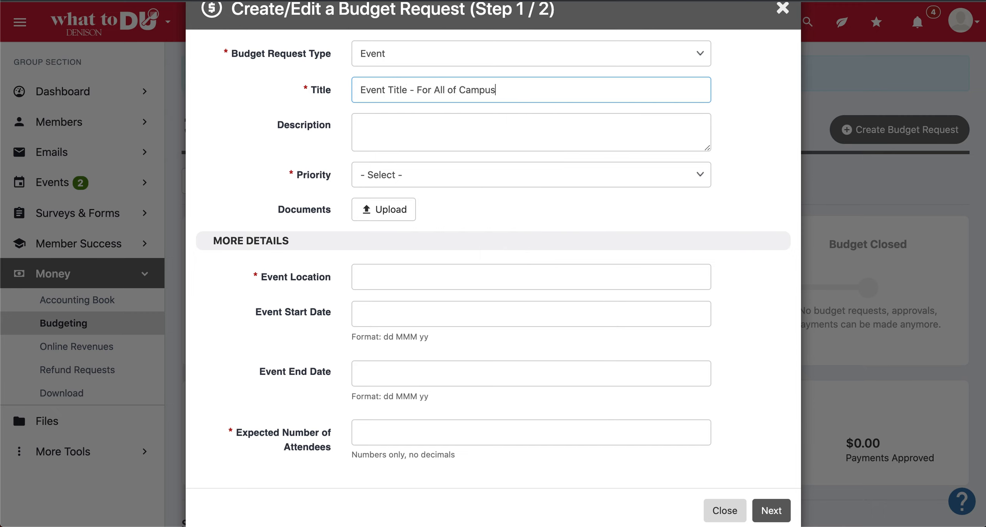
Copy the title into the description and extend it to "Event Title - For All of Campus (details here)"
{"action": "triple_click", "coordinate": [426, 83]}
{"action": "left_click", "coordinate": [415, 121]}
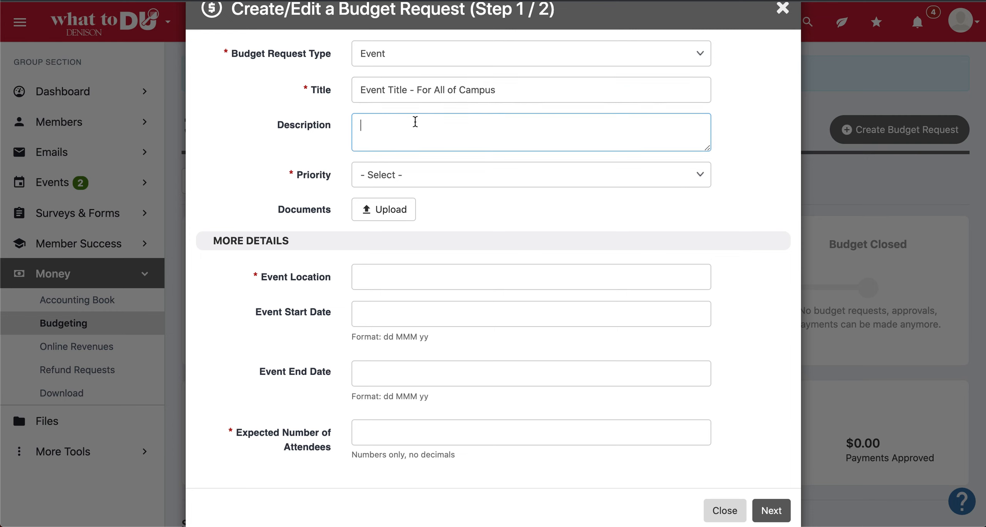
{"action": "triple_click", "coordinate": [418, 88]}
{"action": "key", "text": "ctrl+c"}
{"action": "left_click", "coordinate": [418, 135]}
{"action": "key", "text": "ctrl+v"}
{"action": "type", "text": "(details here"}
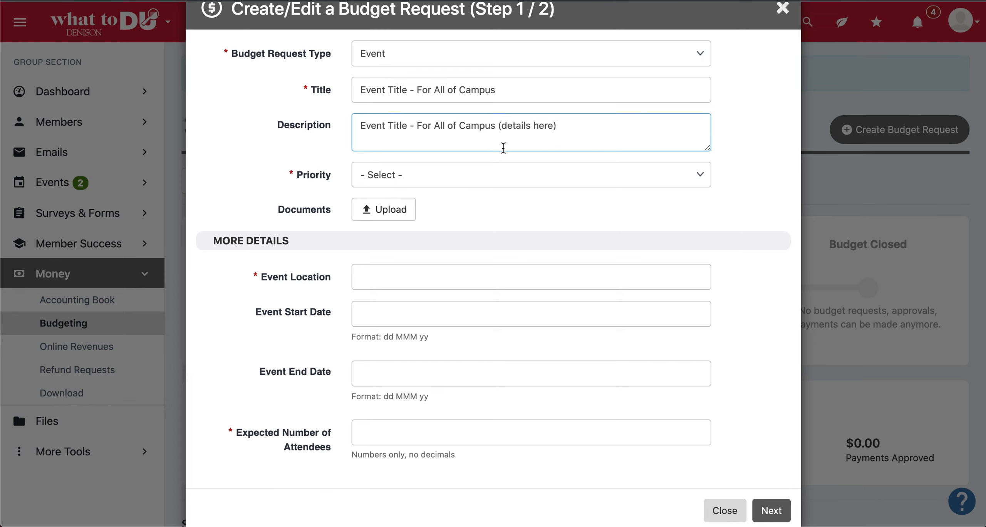
Set the budget request's priority to High
{"action": "left_click", "coordinate": [496, 176]}
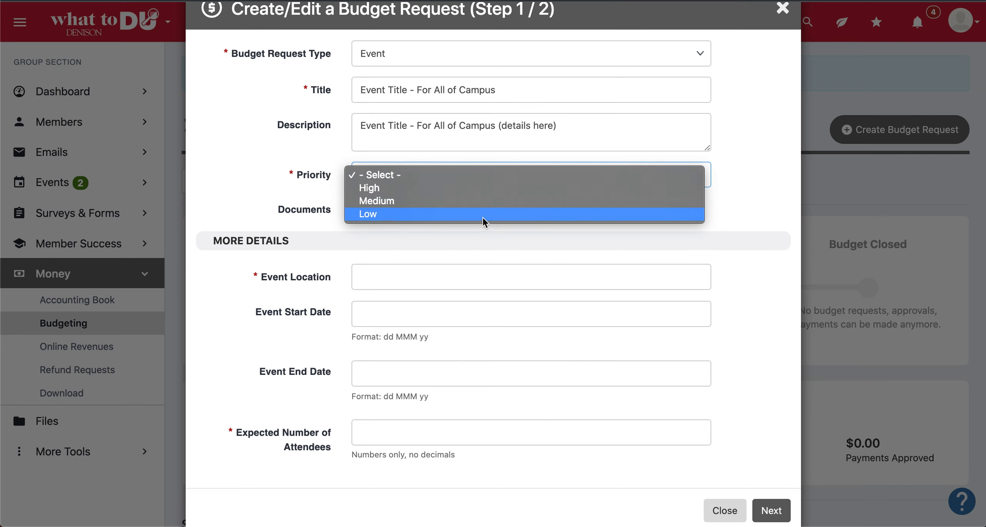
{"action": "left_click", "coordinate": [490, 188]}
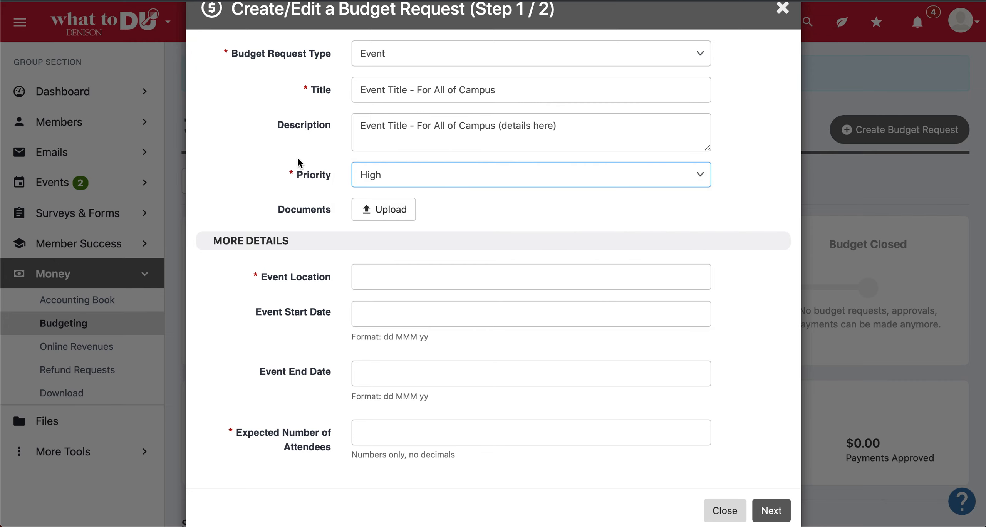
{"action": "scroll", "coordinate": [299, 162], "scroll_direction": "down", "scroll_amount": 1}
{"action": "scroll", "coordinate": [299, 161], "scroll_direction": "up", "scroll_amount": 1}
{"action": "scroll", "coordinate": [299, 162], "scroll_direction": "down", "scroll_amount": 1}
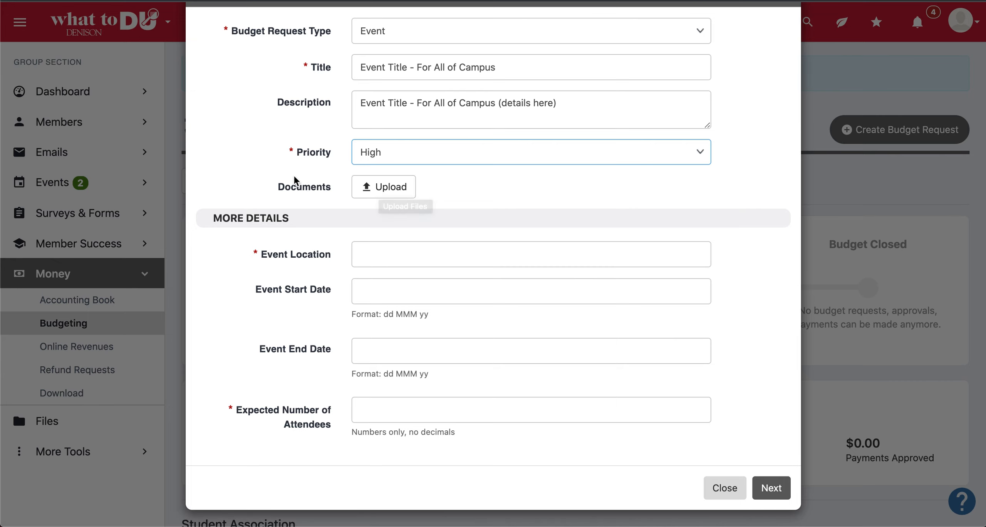
{"action": "scroll", "coordinate": [295, 177], "scroll_direction": "down", "scroll_amount": 1}
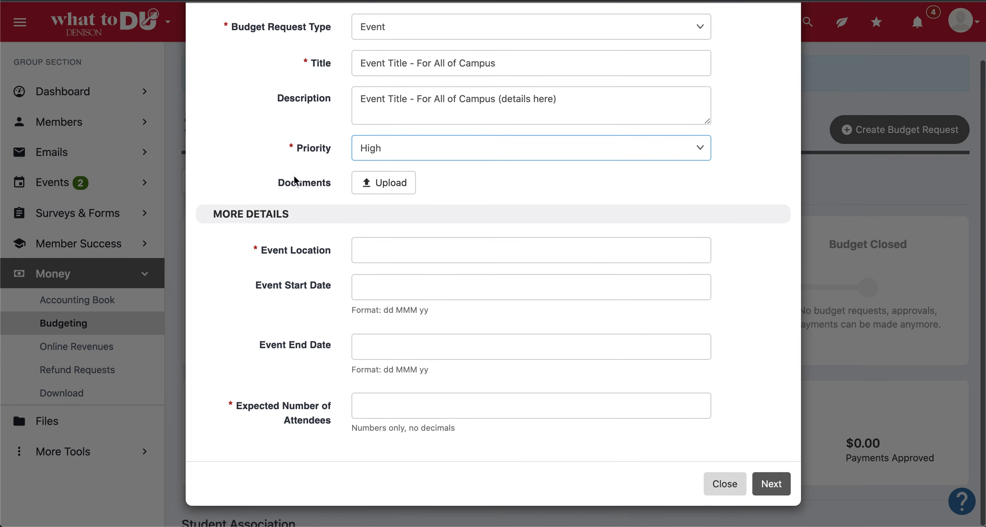
Enter "Slayter Hall" as the event location
{"action": "left_click", "coordinate": [426, 250]}
{"action": "type", "text": "Slayter"}
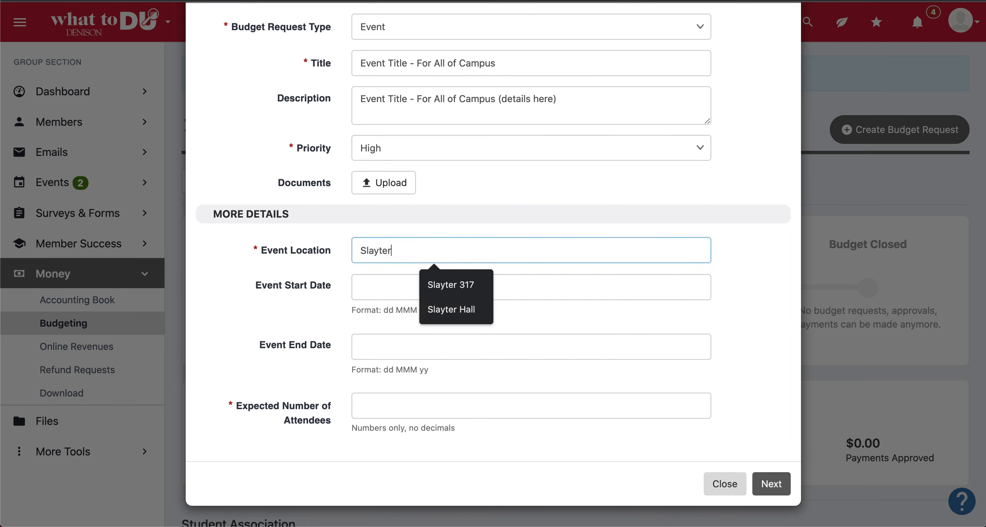
{"action": "type", "text": " Event"}
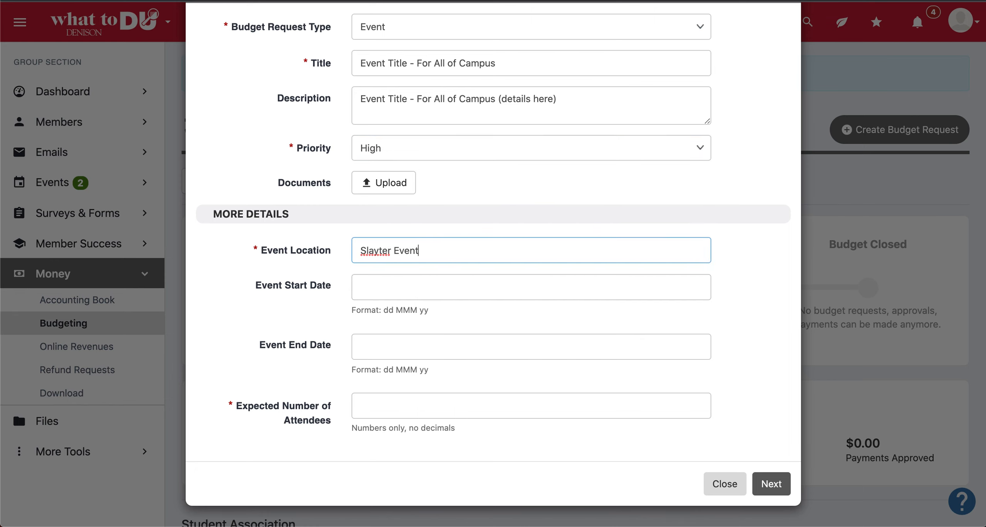
{"action": "key", "text": "BackSpace"}
{"action": "key", "text": "BackSpace"}
{"action": "key", "text": "BackSpace"}
{"action": "type", "text": "Hall"}
Set the event start date to 15 Sep 23
{"action": "left_click", "coordinate": [445, 285]}
{"action": "left_click", "coordinate": [501, 313]}
{"action": "left_click", "coordinate": [501, 313]}
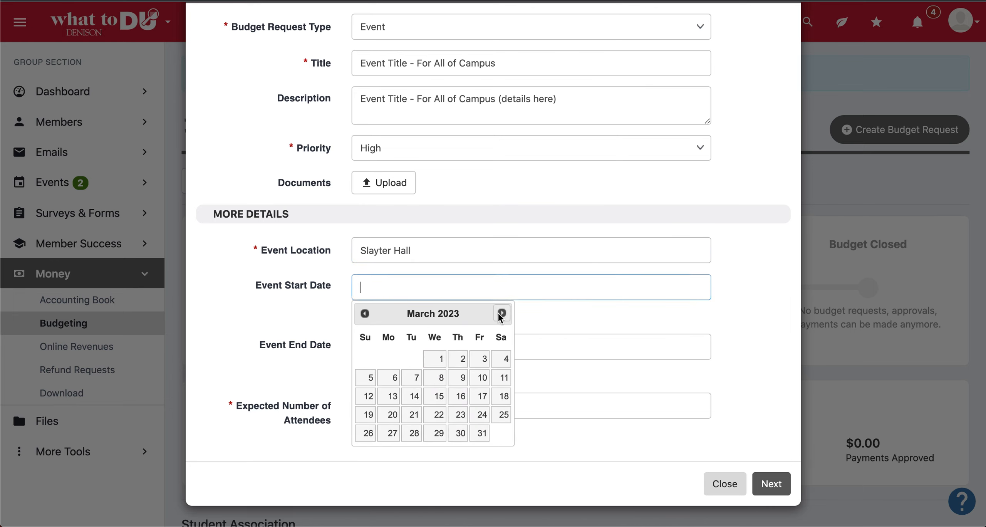
{"action": "left_click", "coordinate": [501, 313]}
{"action": "left_click", "coordinate": [501, 313]}
{"action": "left_click", "coordinate": [501, 313]}
{"action": "left_click", "coordinate": [501, 313]}
{"action": "left_click", "coordinate": [501, 313]}
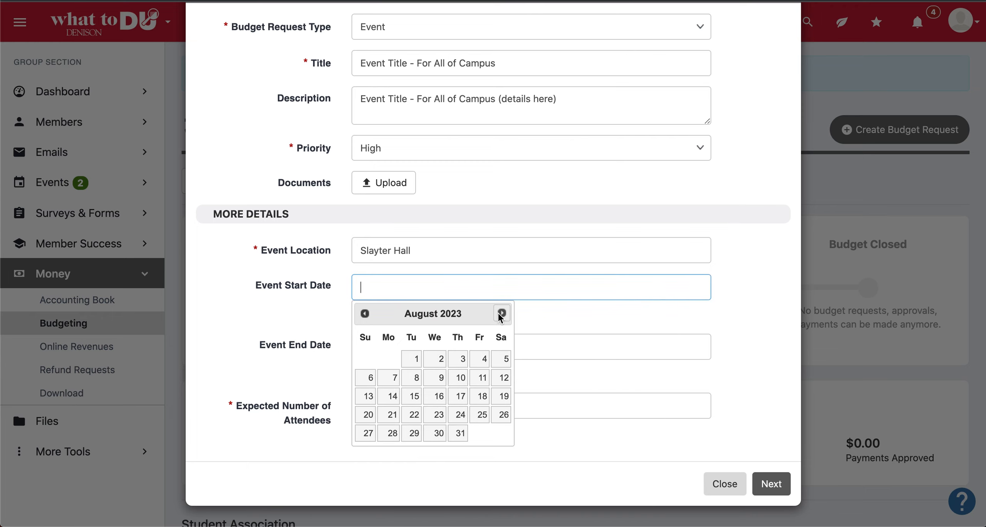
{"action": "left_click", "coordinate": [499, 313]}
{"action": "left_click", "coordinate": [481, 396]}
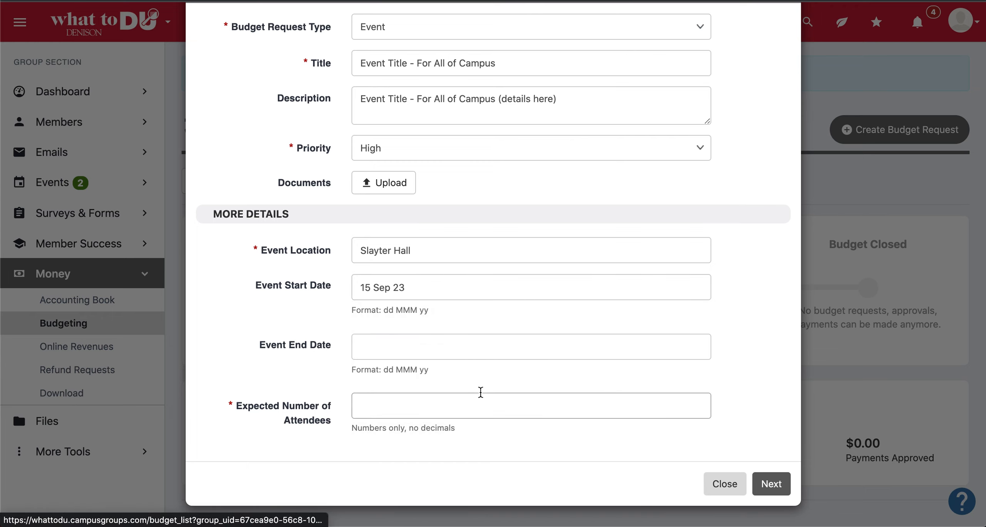
Leave the event end date blank, set the expected number of attendees to 150 and continue to the budget items
{"action": "left_click", "coordinate": [407, 349]}
{"action": "left_click", "coordinate": [288, 368]}
{"action": "left_click", "coordinate": [364, 402]}
{"action": "type", "text": "150"}
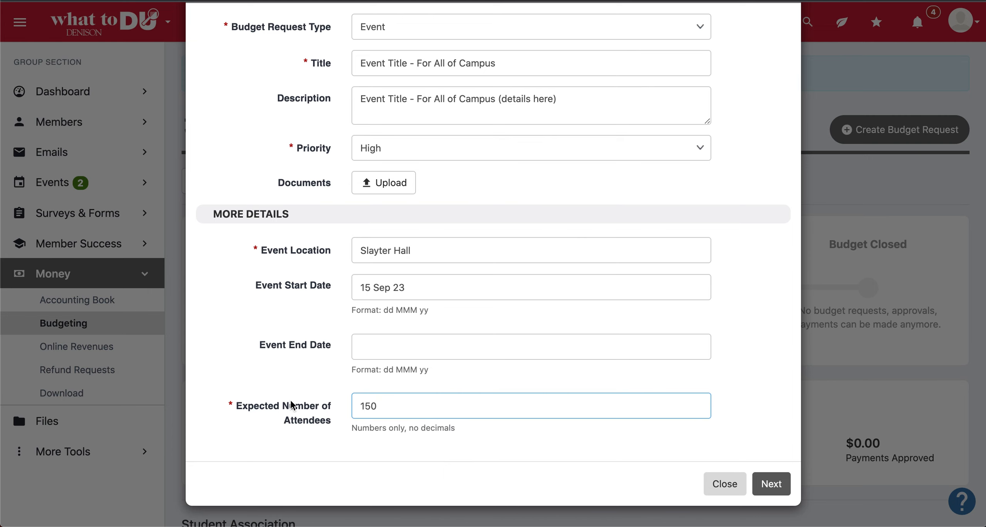
{"action": "left_click", "coordinate": [771, 486]}
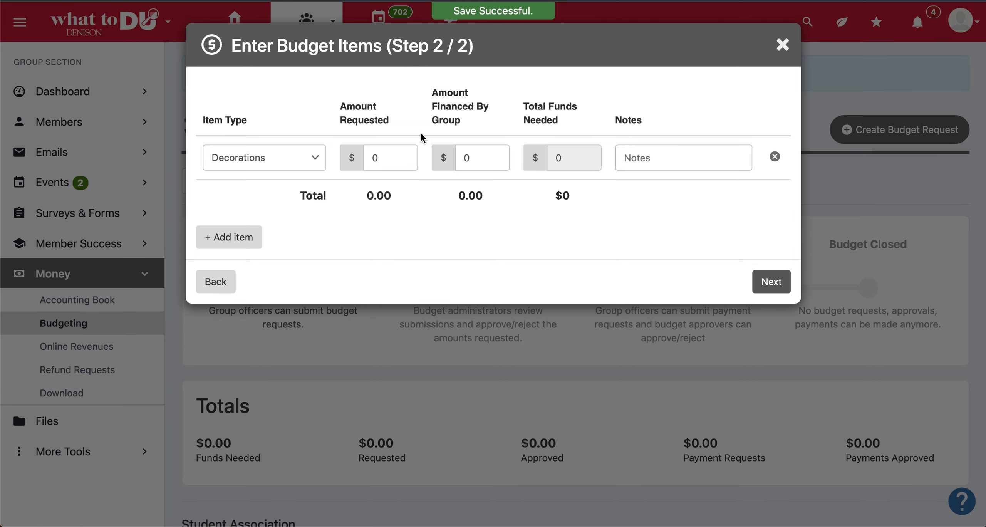
Keep Decorations as the first budget item's type and set its requested amount to $25
{"action": "left_click", "coordinate": [300, 162]}
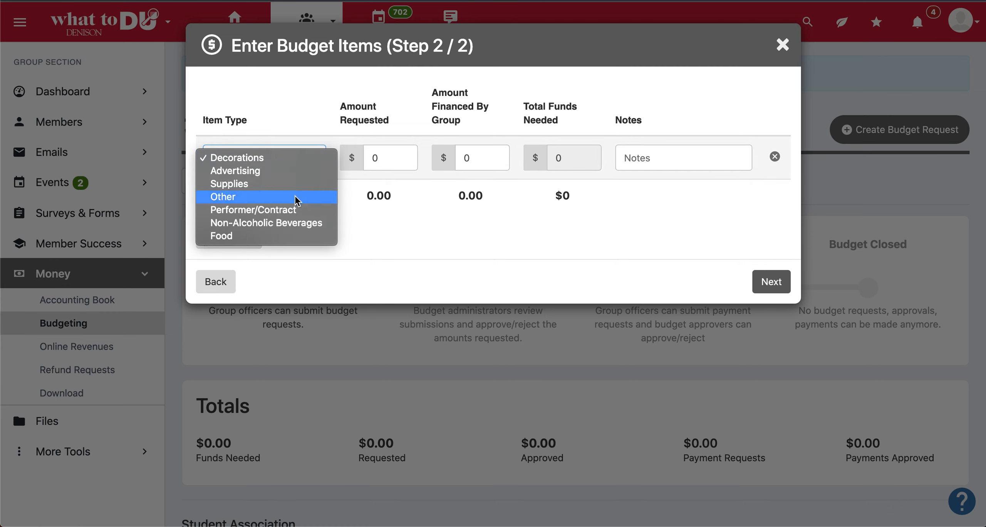
{"action": "left_click", "coordinate": [296, 119]}
{"action": "left_click", "coordinate": [371, 156]}
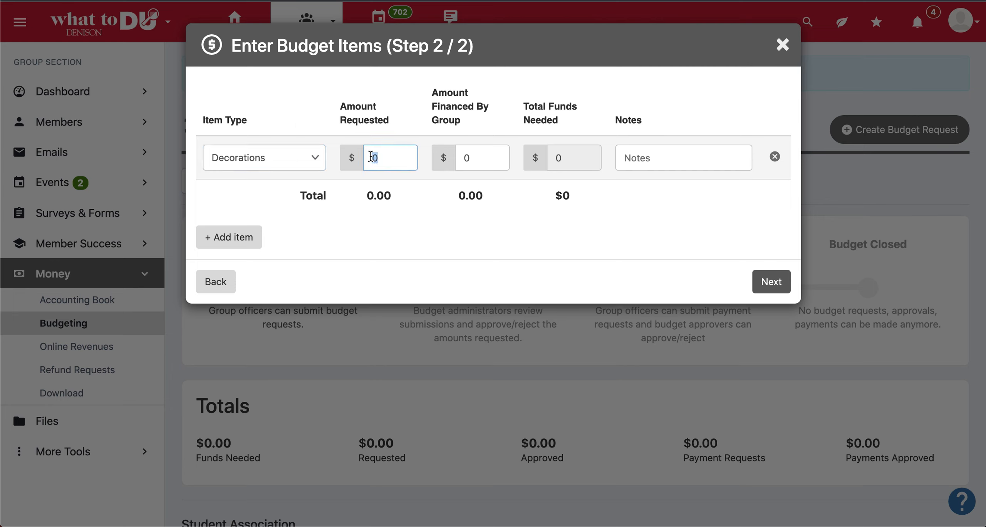
{"action": "type", "text": "25"}
{"action": "key", "text": "Tab"}
{"action": "key", "text": "Tab"}
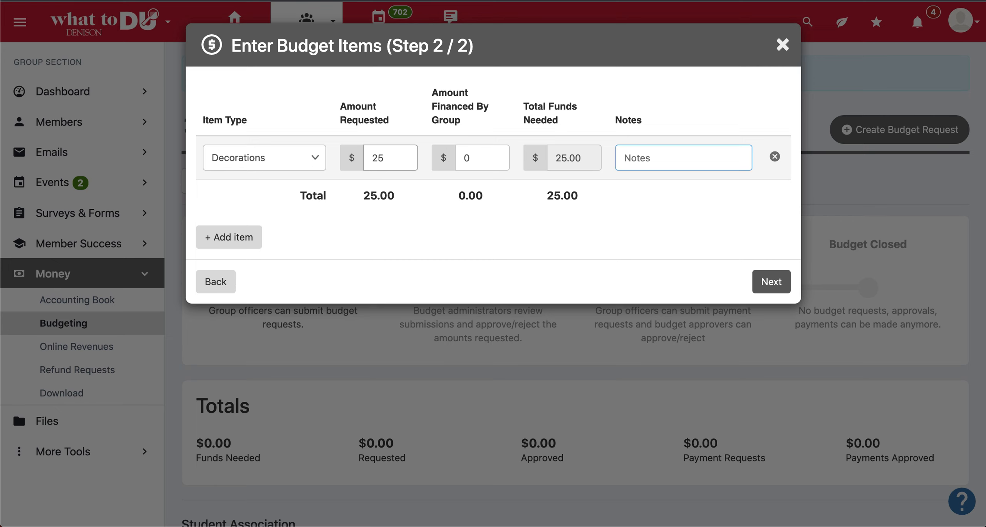
Add the note "For the stage on the third floor to tie into the theme of the performance" to the Decorations item
{"action": "type", "text": "A"}
{"action": "key", "text": "BackSpace"}
{"action": "type", "text": "For the stage on the third floor to tie"}
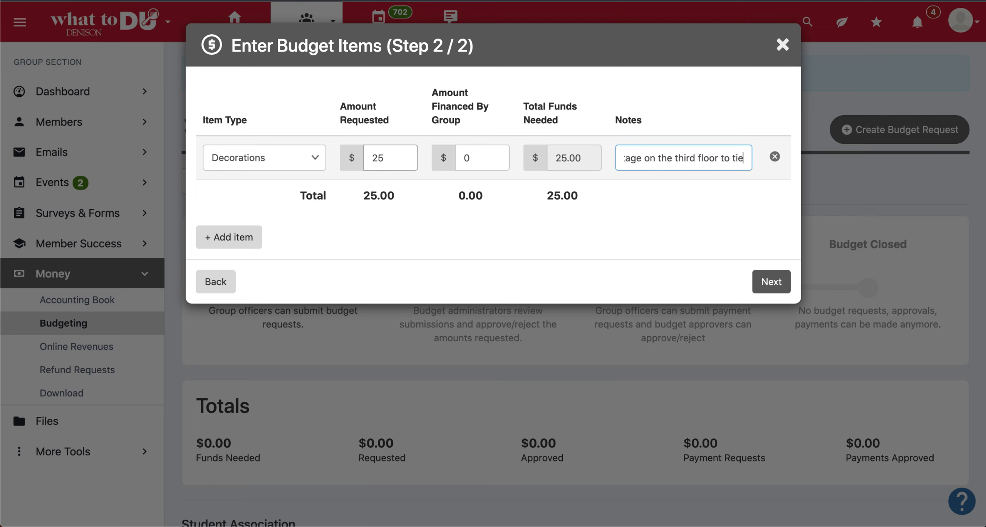
{"action": "type", "text": " into the theme of the "}
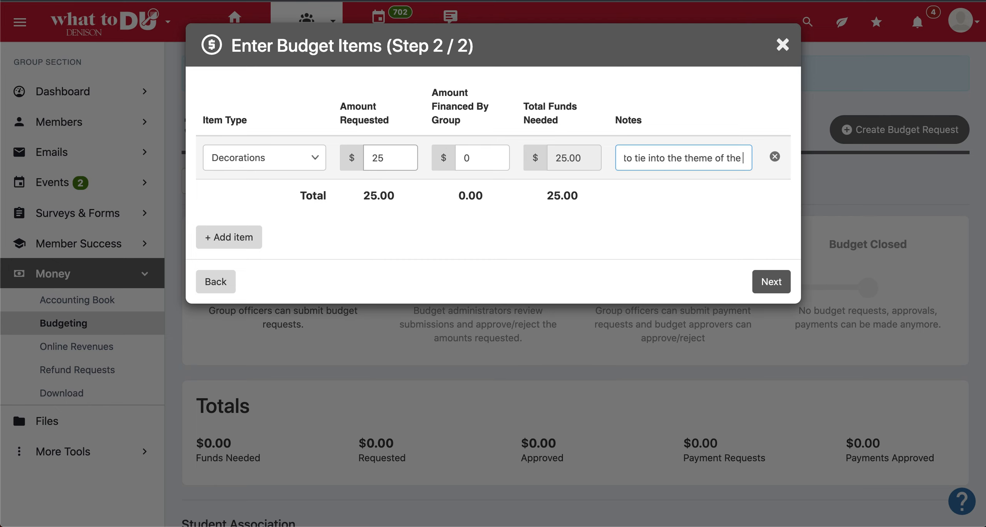
{"action": "type", "text": "performance"}
Add a second budget item of type Performer/Contract and set its requested amount to $500
{"action": "left_click", "coordinate": [228, 236]}
{"action": "left_click", "coordinate": [255, 200]}
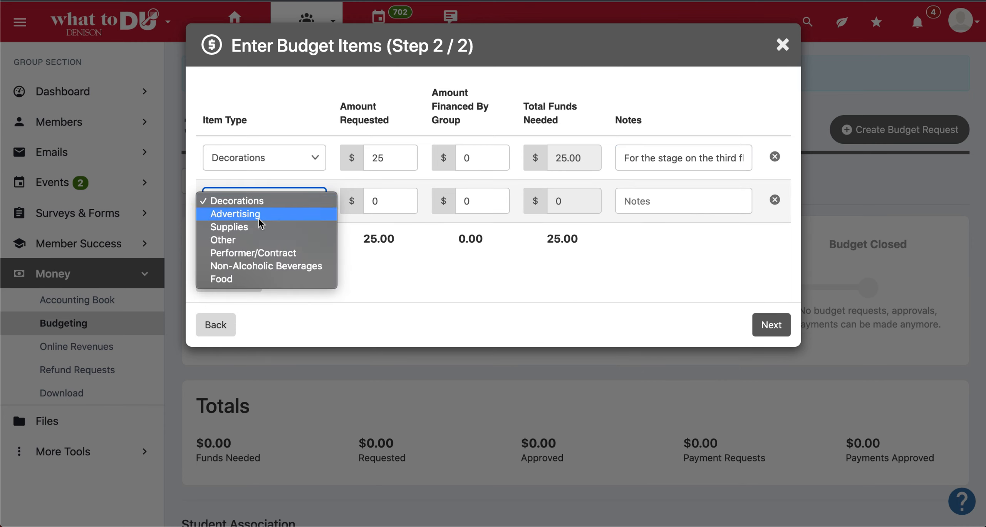
{"action": "left_click", "coordinate": [263, 253]}
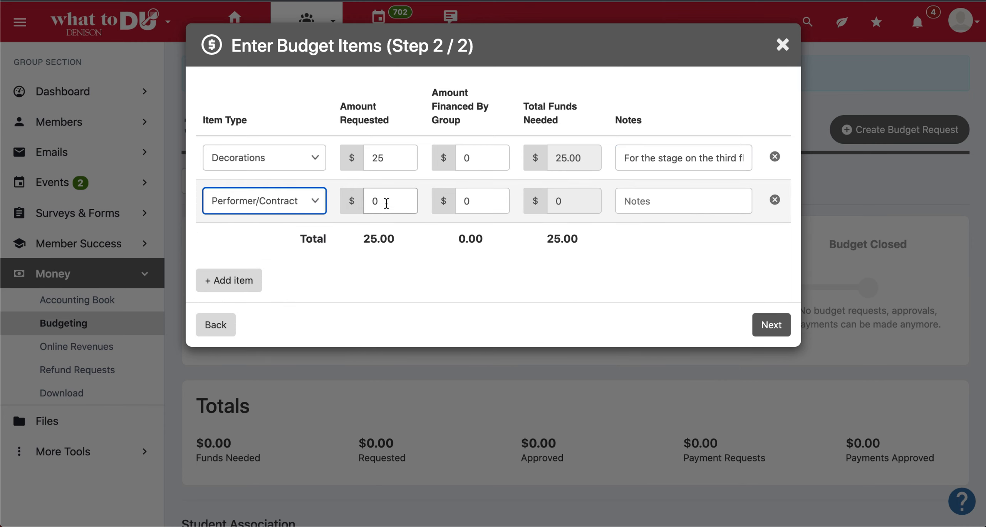
{"action": "left_click", "coordinate": [366, 202]}
{"action": "type", "text": "500"}
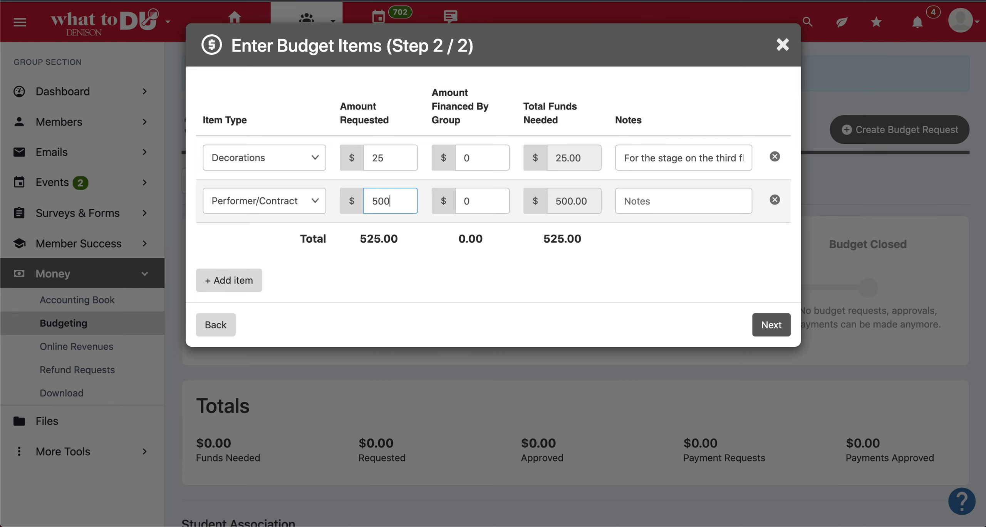
Add the note "For a local Columbus artist who will be playing our show" to the Performer/Contract item
{"action": "left_click", "coordinate": [684, 201]}
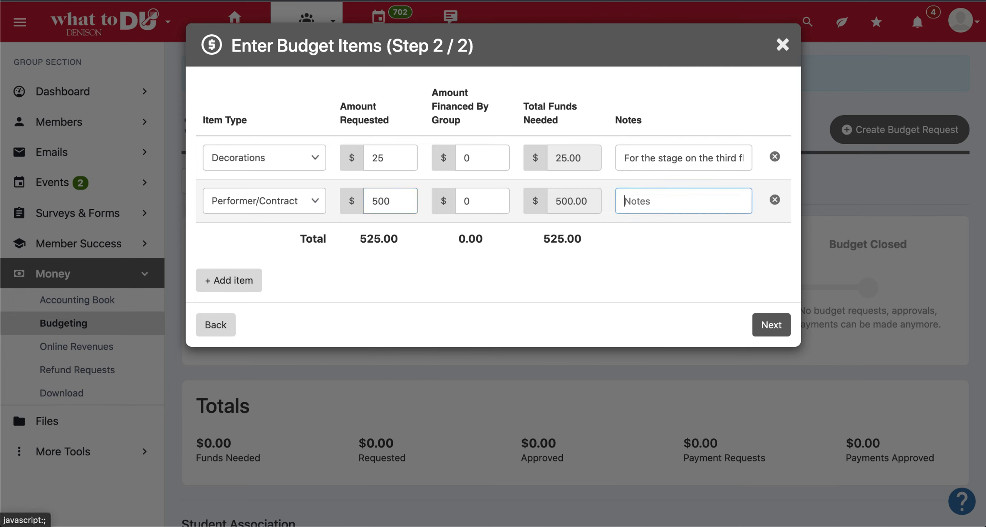
{"action": "type", "text": "For a local columbus"}
{"action": "key", "text": "BackSpace"}
{"action": "key", "text": "BackSpace"}
{"action": "key", "text": "BackSpace"}
{"action": "key", "text": "BackSpace"}
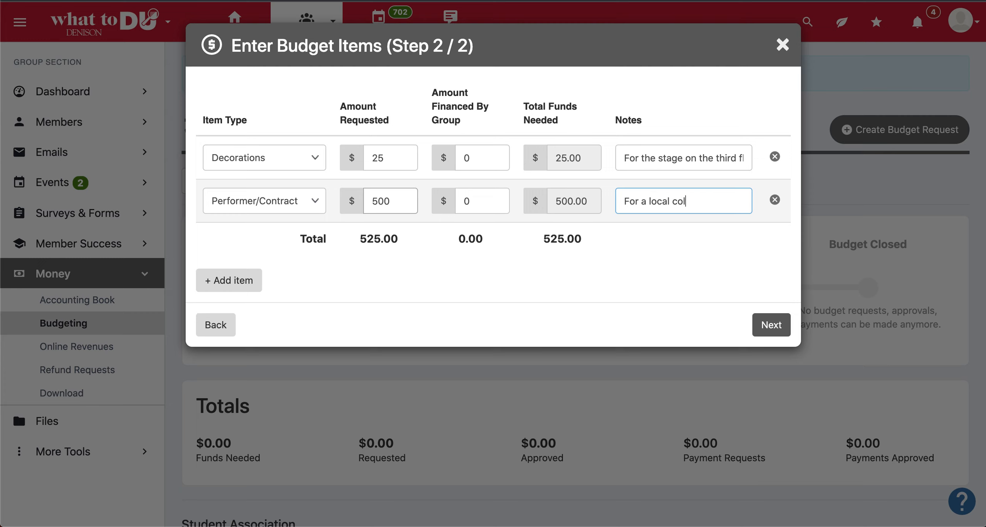
{"action": "type", "text": "lumbus artist who will be "}
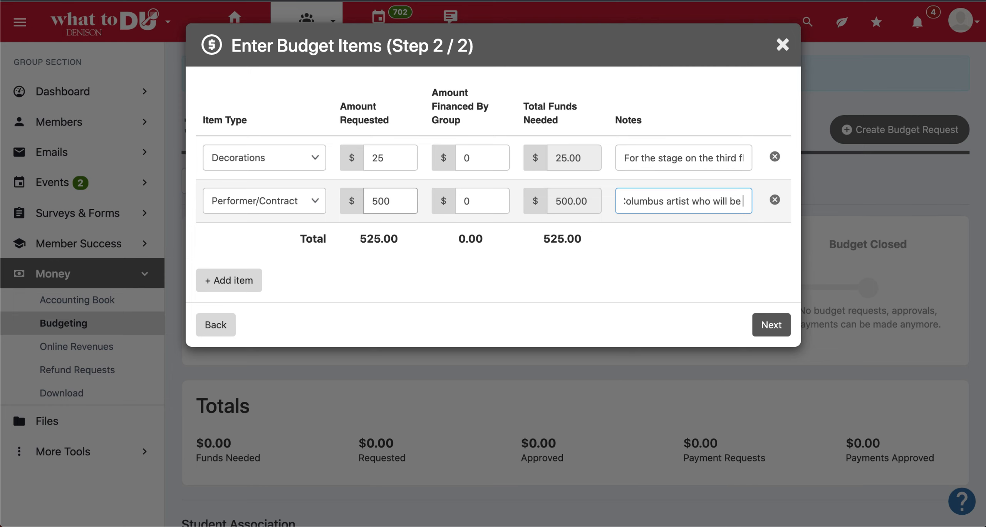
{"action": "type", "text": "playing our show"}
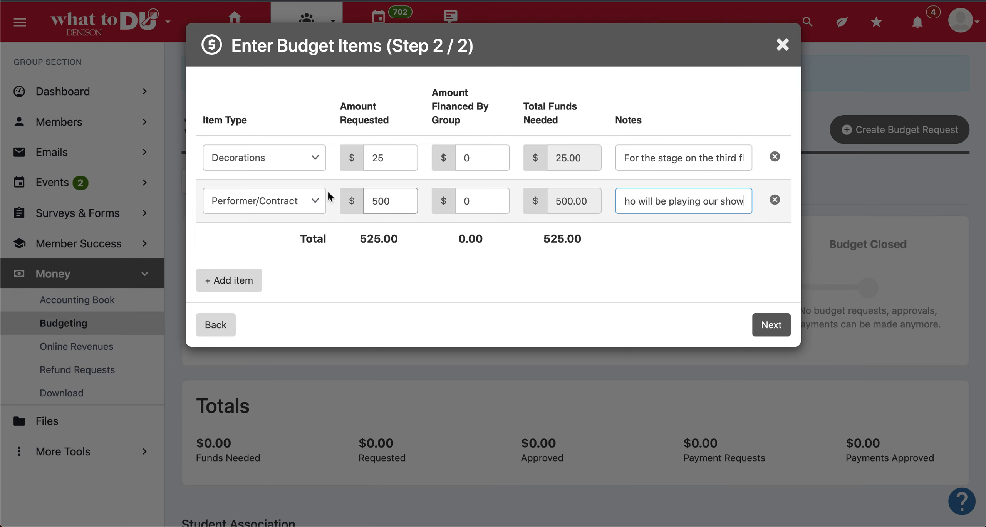
Add a third budget item of type Advertising and set its requested amount to $25
{"action": "left_click", "coordinate": [218, 281]}
{"action": "left_click", "coordinate": [274, 239]}
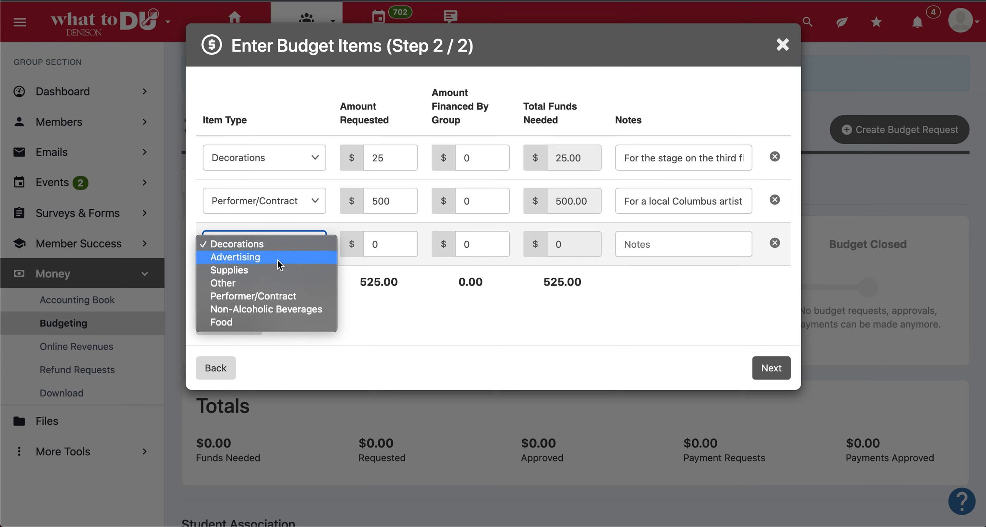
{"action": "left_click", "coordinate": [278, 260]}
{"action": "key", "text": "Tab"}
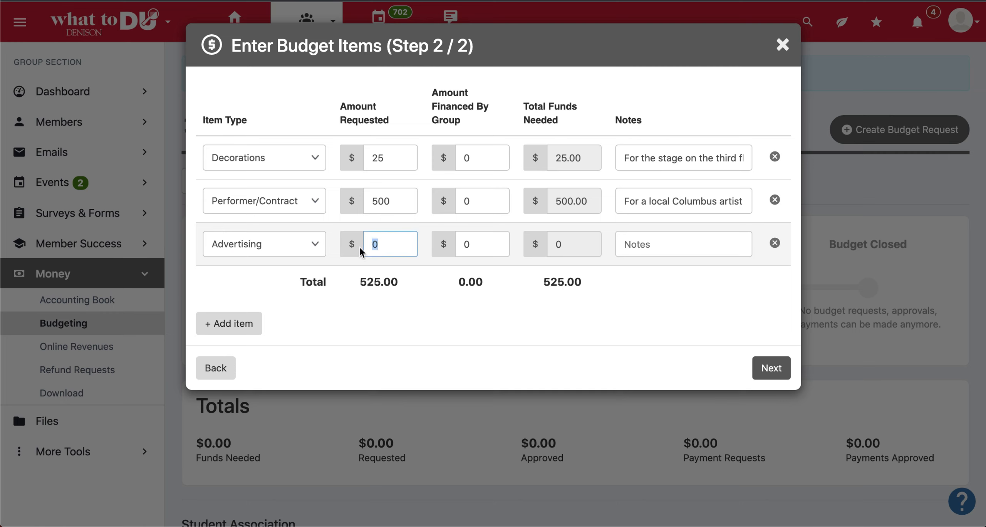
{"action": "type", "text": "25"}
Add the note "One large cardboard cutout" to the Advertising item and continue to the allocation agreement
{"action": "key", "text": "Tab"}
{"action": "key", "text": "Tab"}
{"action": "type", "text": "One large cardboard cutout"}
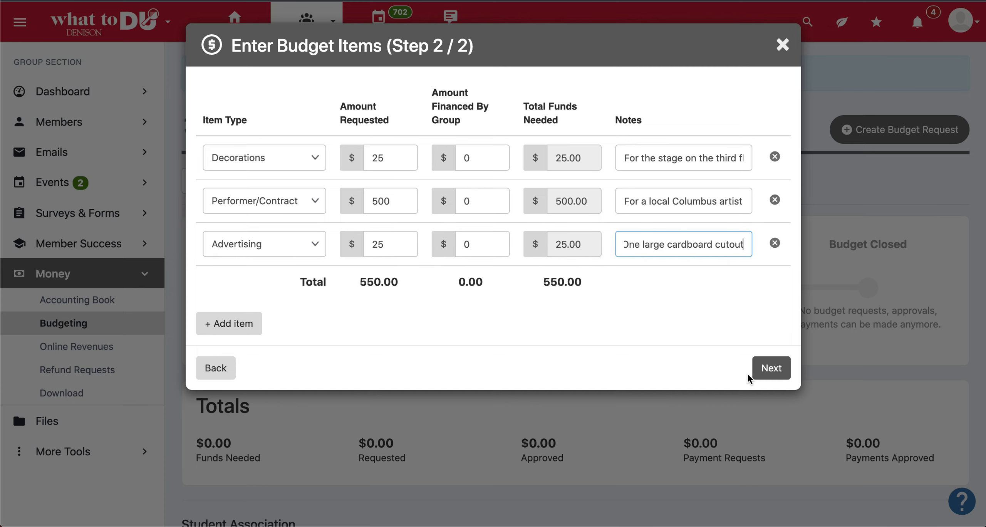
{"action": "left_click", "coordinate": [773, 367]}
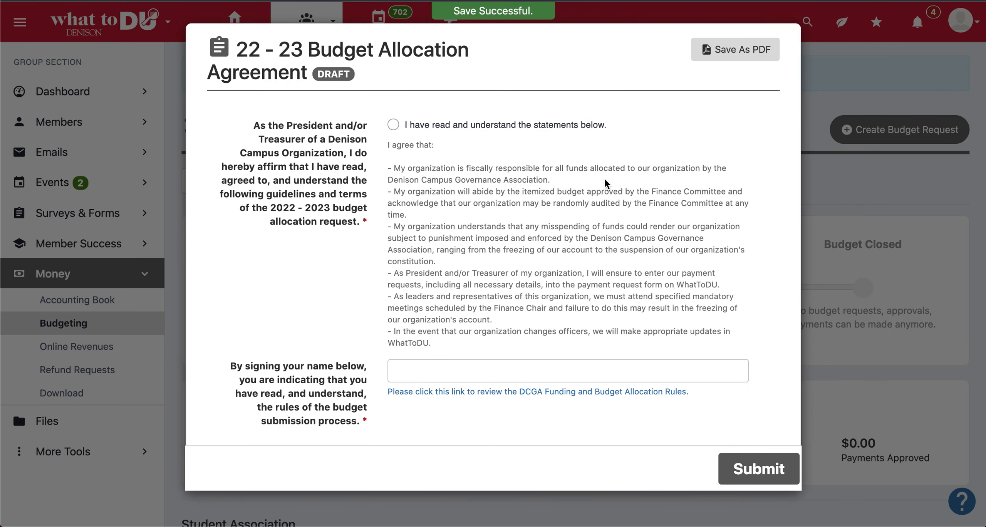
Accept the 22 - 23 Budget Allocation Agreement statements, sign as "Student Association President" and submit the agreement
{"action": "left_click", "coordinate": [393, 125]}
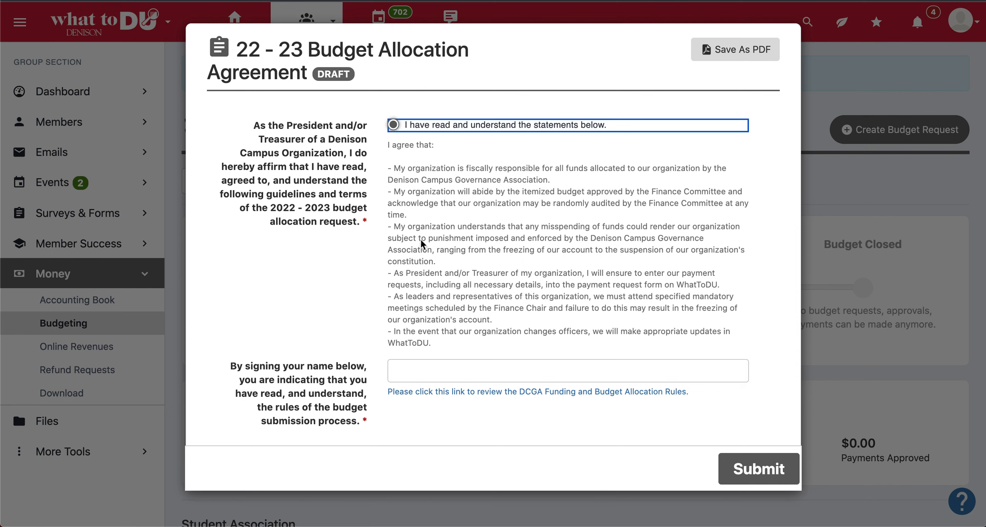
{"action": "left_click", "coordinate": [459, 369]}
{"action": "type", "text": "Patric"}
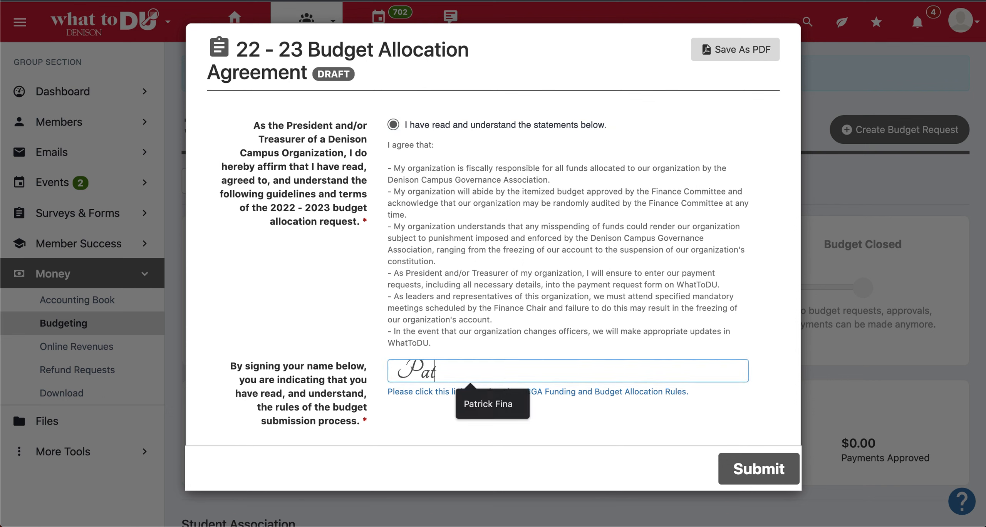
{"action": "key", "text": "BackSpace"}
{"action": "key", "text": "BackSpace"}
{"action": "key", "text": "BackSpace"}
{"action": "type", "text": "Student Association President"}
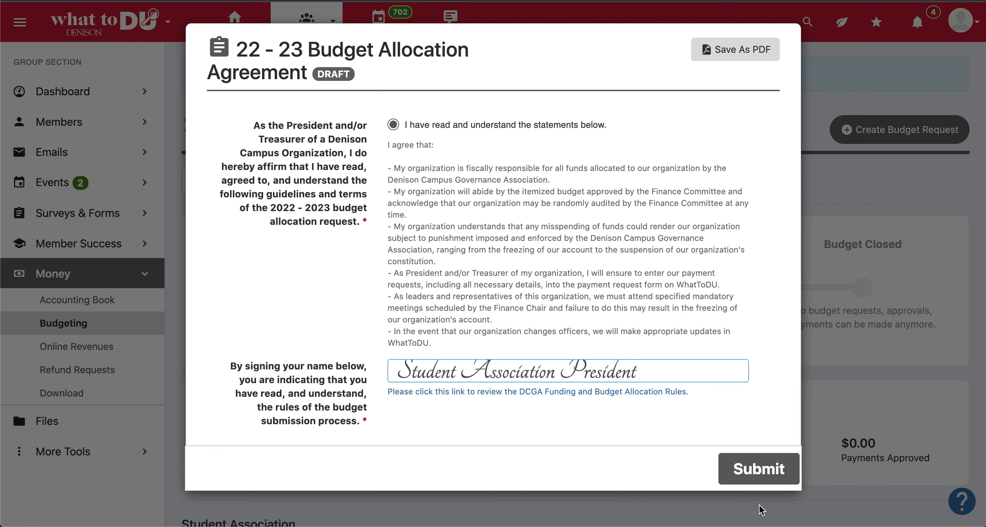
{"action": "left_click", "coordinate": [756, 477]}
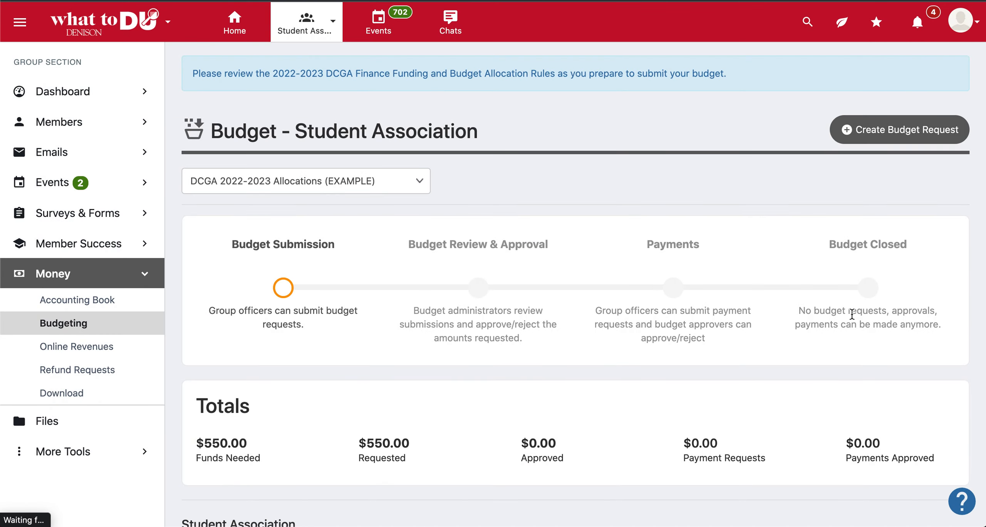
Review the submitted event request with its budget items and totals, and briefly view the blank form for creating another request
{"action": "scroll", "coordinate": [850, 314], "scroll_direction": "down", "scroll_amount": 7}
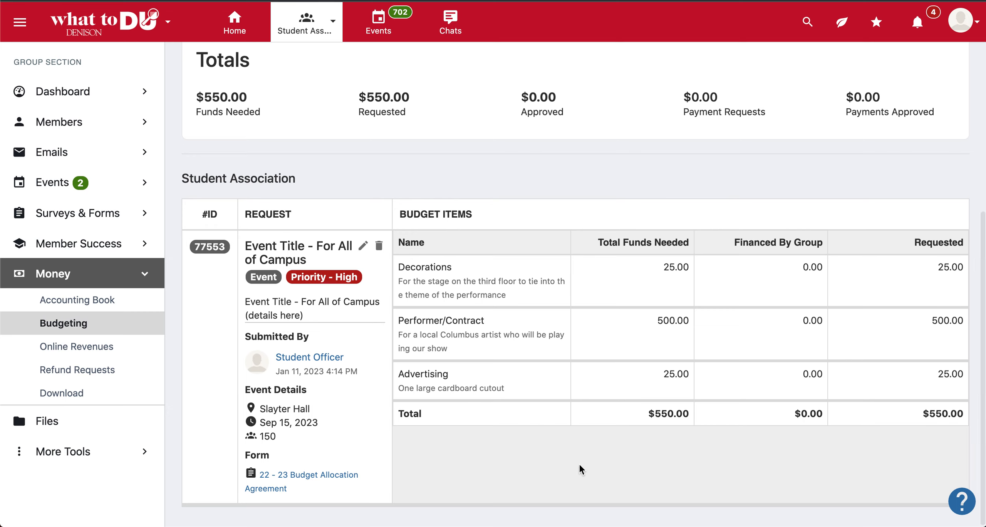
{"action": "scroll", "coordinate": [612, 286], "scroll_direction": "up", "scroll_amount": 9}
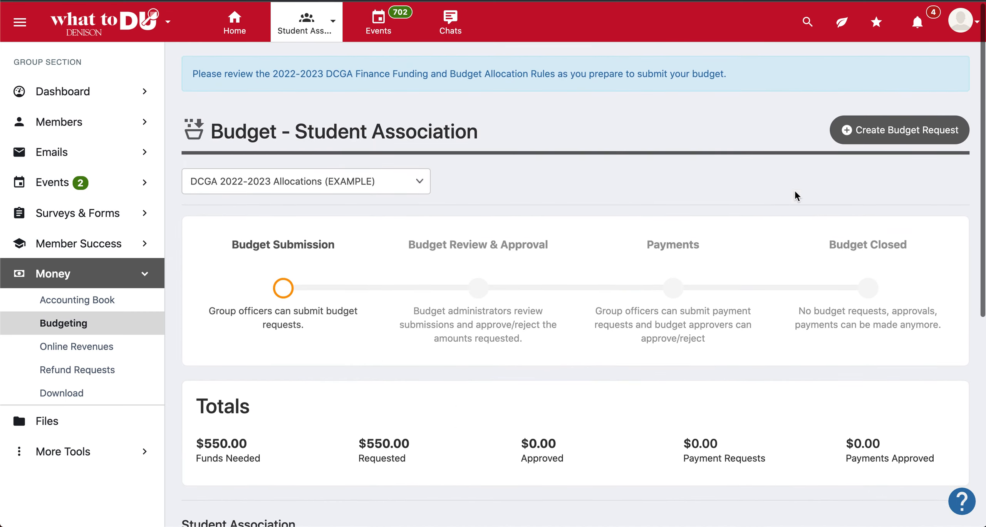
{"action": "left_click", "coordinate": [882, 133]}
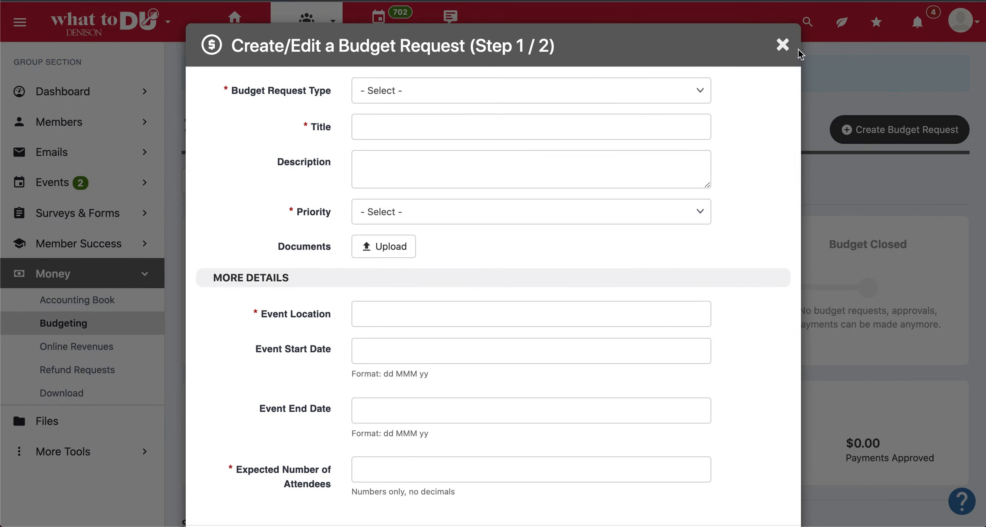
{"action": "left_click", "coordinate": [783, 45]}
{"action": "scroll", "coordinate": [759, 416], "scroll_direction": "down", "scroll_amount": 6}
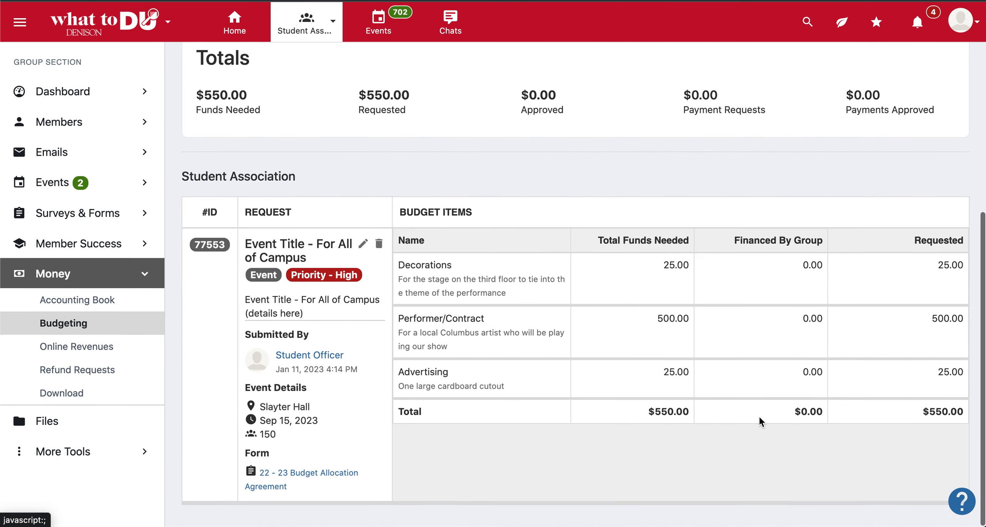
{"action": "scroll", "coordinate": [559, 281], "scroll_direction": "up", "scroll_amount": 9}
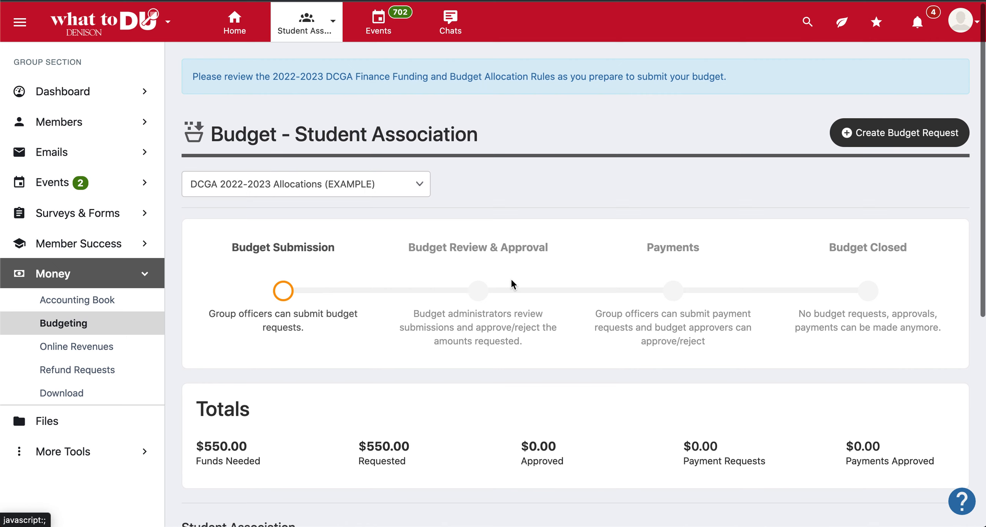